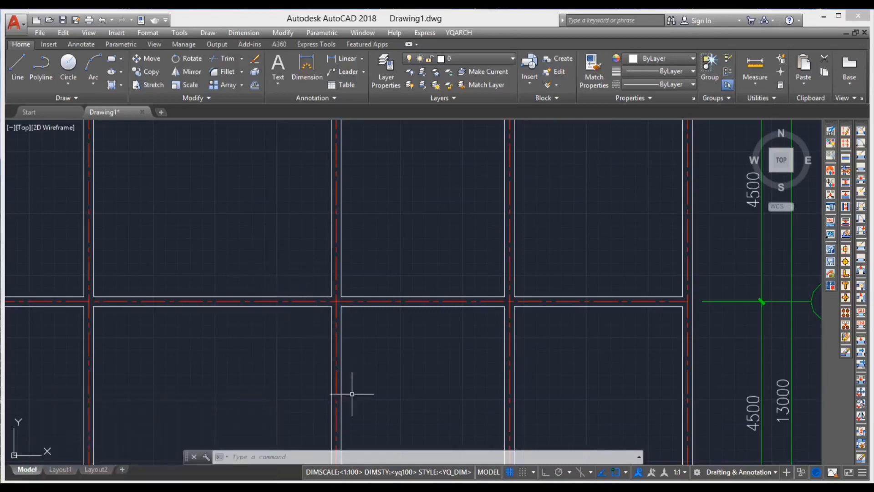
Offset the horizontal wall segment between the first two visible vertical axes 1000 upward with the WWO wall-offset command.
{"action": "left_click", "coordinate": [283, 455]}
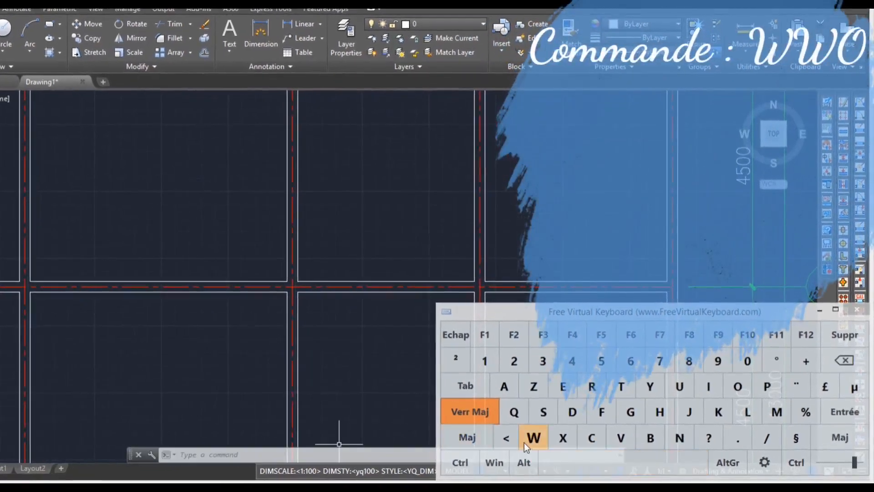
{"action": "left_click", "coordinate": [532, 439]}
{"action": "left_click", "coordinate": [532, 439]}
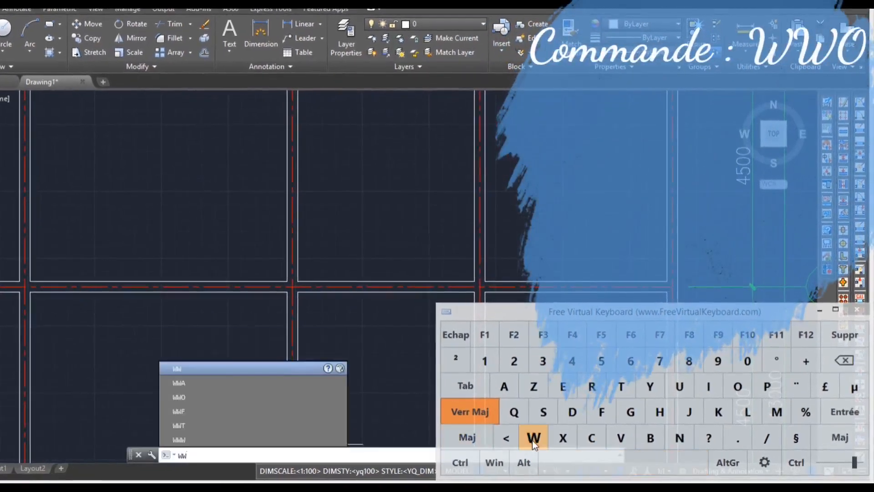
{"action": "left_click", "coordinate": [738, 387]}
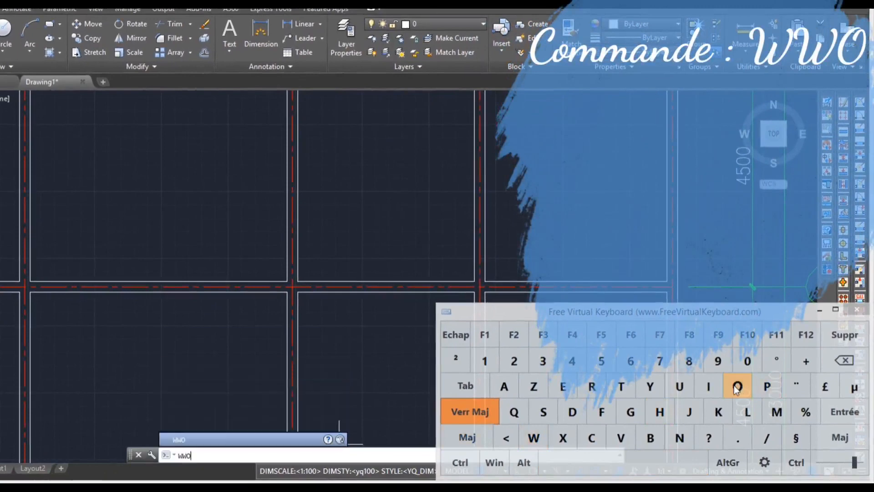
{"action": "left_click", "coordinate": [221, 440]}
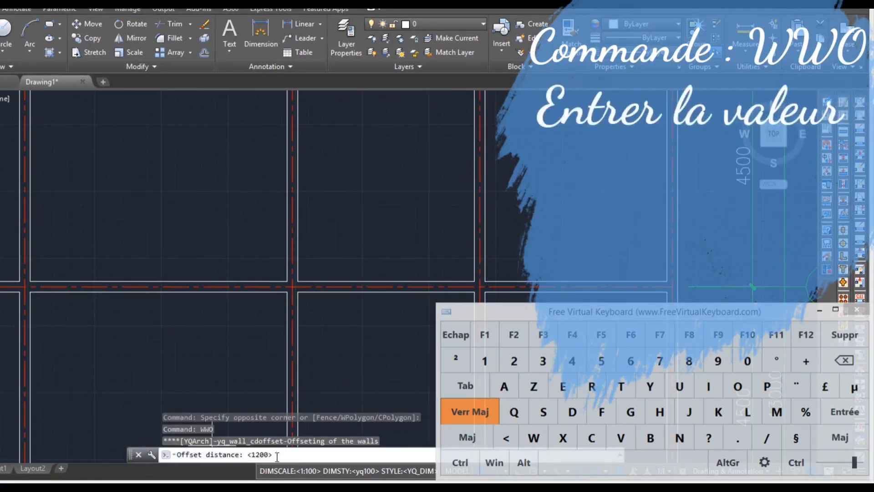
{"action": "left_click", "coordinate": [490, 362]}
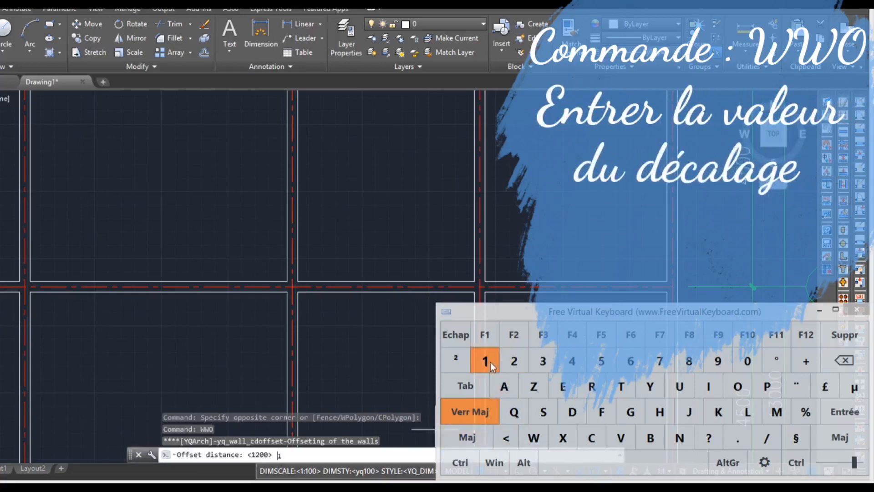
{"action": "type", "text": "00"}
{"action": "left_click", "coordinate": [750, 363]}
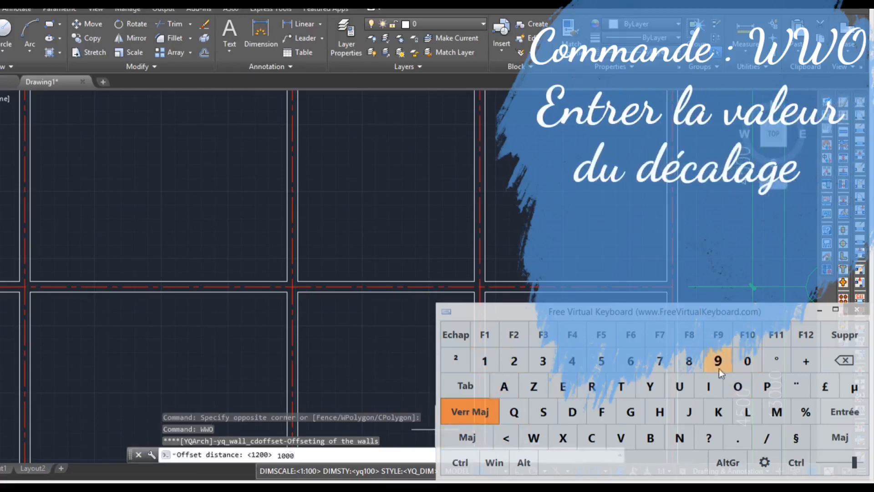
{"action": "left_click", "coordinate": [842, 415]}
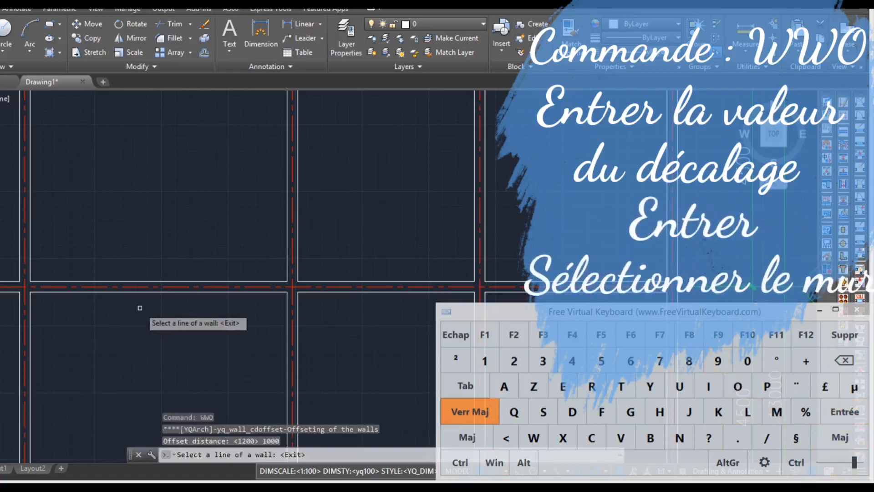
{"action": "left_click", "coordinate": [136, 281]}
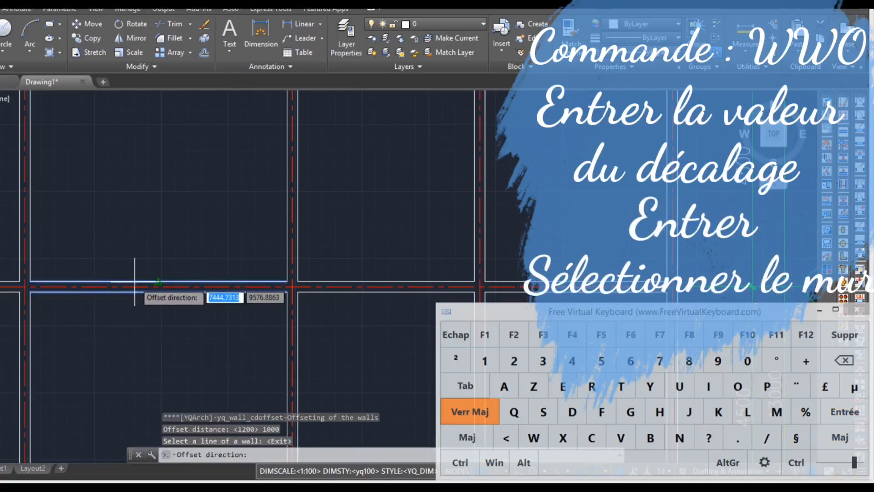
{"action": "left_click", "coordinate": [133, 186]}
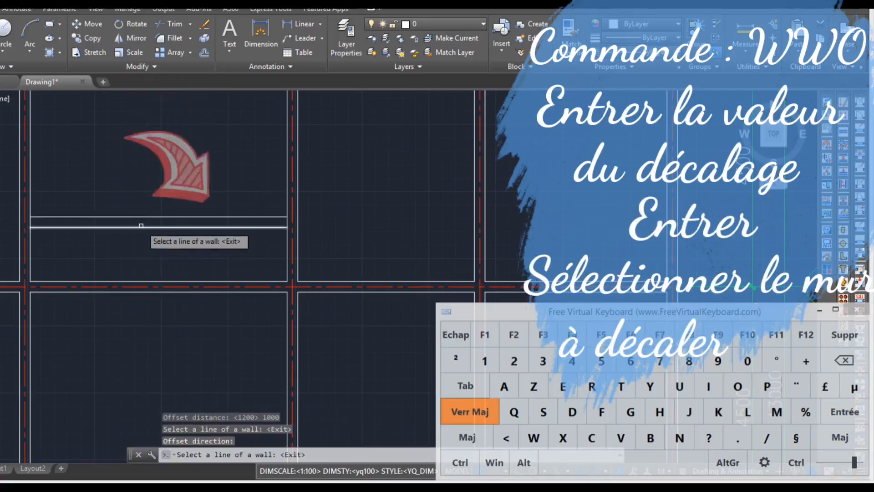
{"action": "key", "text": "Return"}
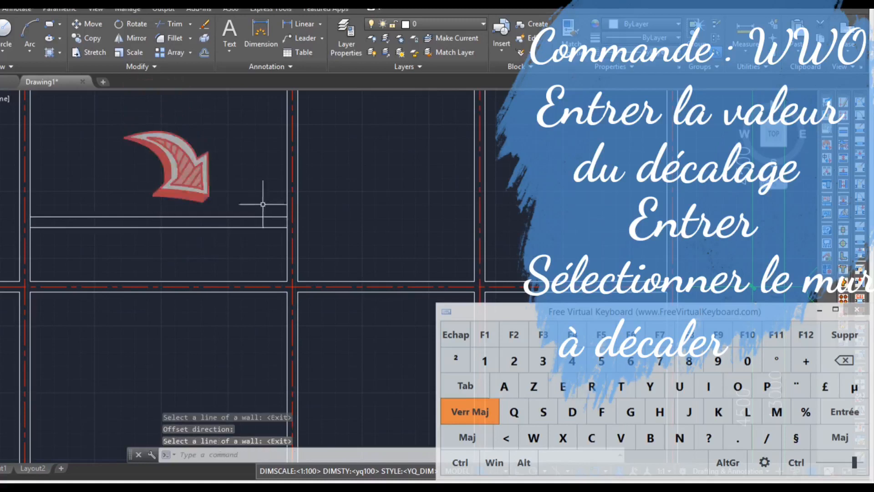
Offset the same horizontal wall segment 1200 downward with the WWO command.
{"action": "left_click", "coordinate": [531, 441]}
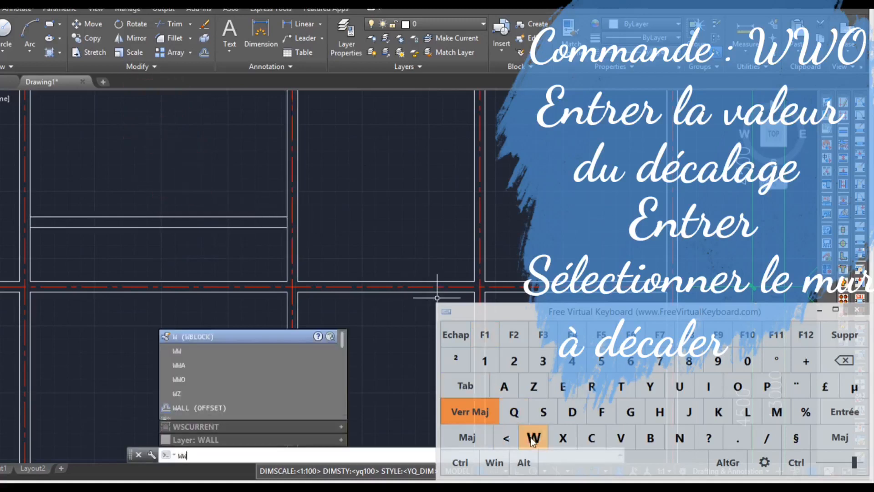
{"action": "left_click", "coordinate": [740, 388]}
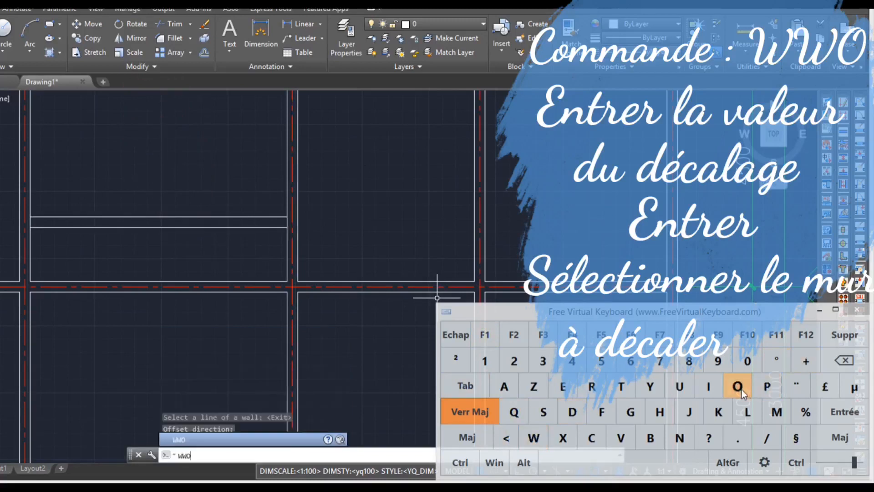
{"action": "left_click", "coordinate": [201, 440]}
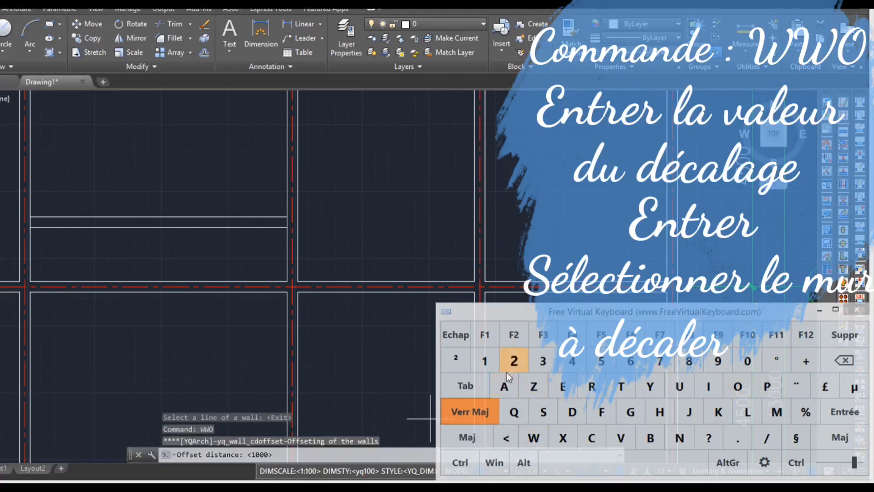
{"action": "left_click", "coordinate": [485, 364]}
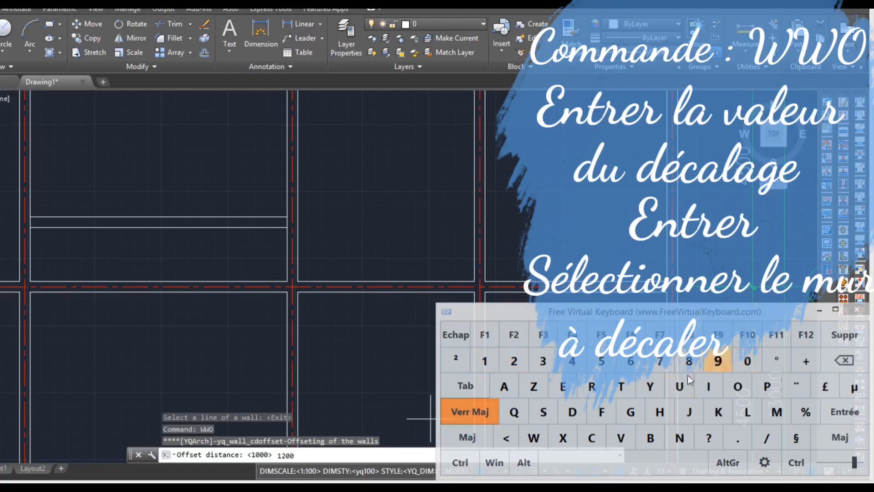
{"action": "left_click", "coordinate": [839, 417]}
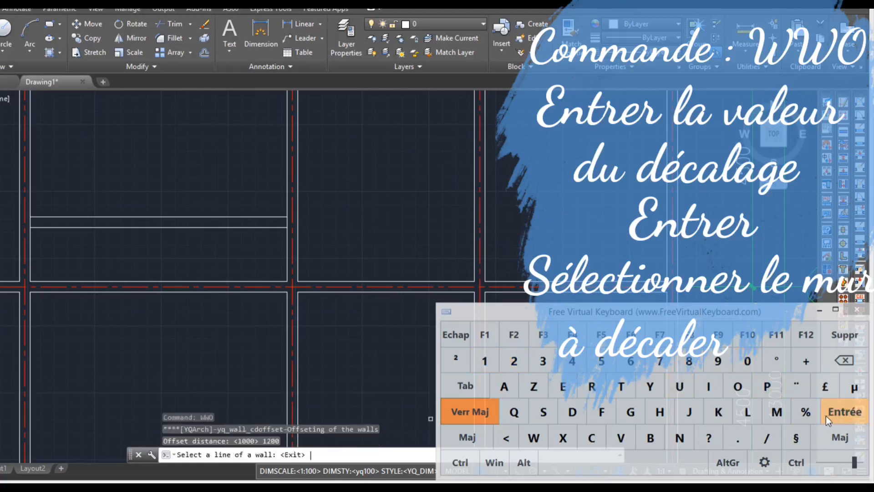
{"action": "left_click", "coordinate": [192, 294]}
{"action": "left_click", "coordinate": [194, 363]}
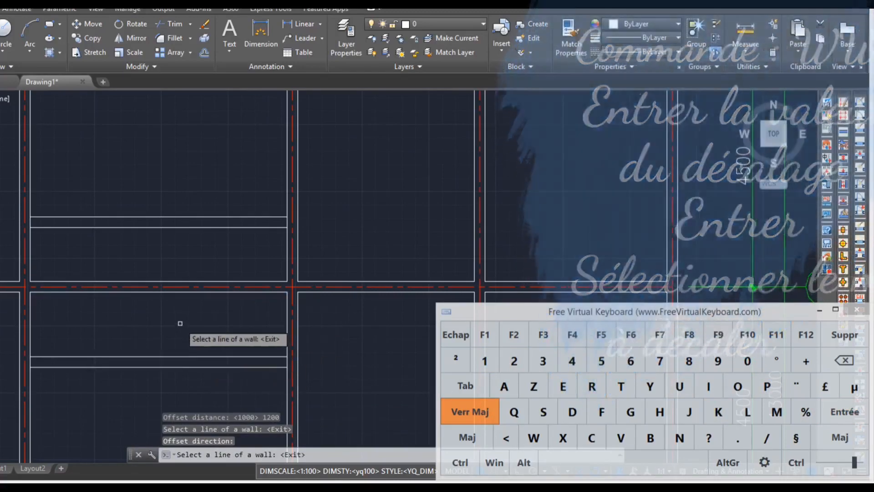
{"action": "key", "text": "Return"}
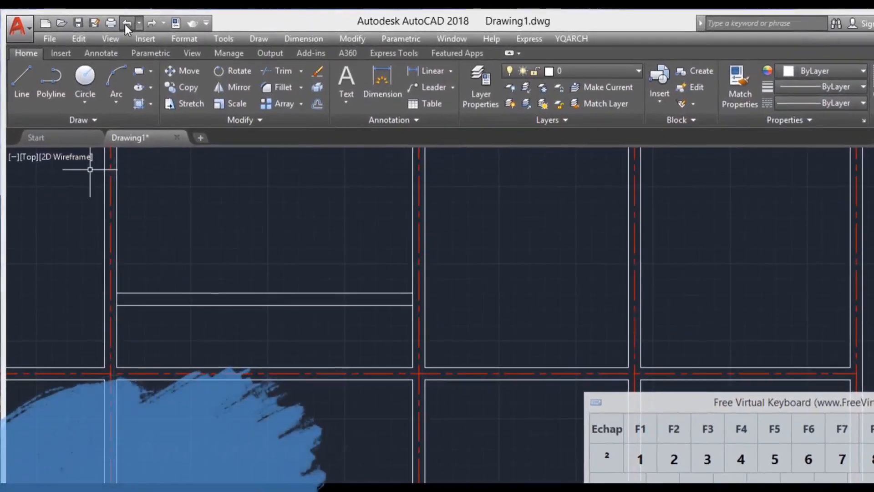
Undo the upper and lower wall offsets.
{"action": "left_click", "coordinate": [101, 20]}
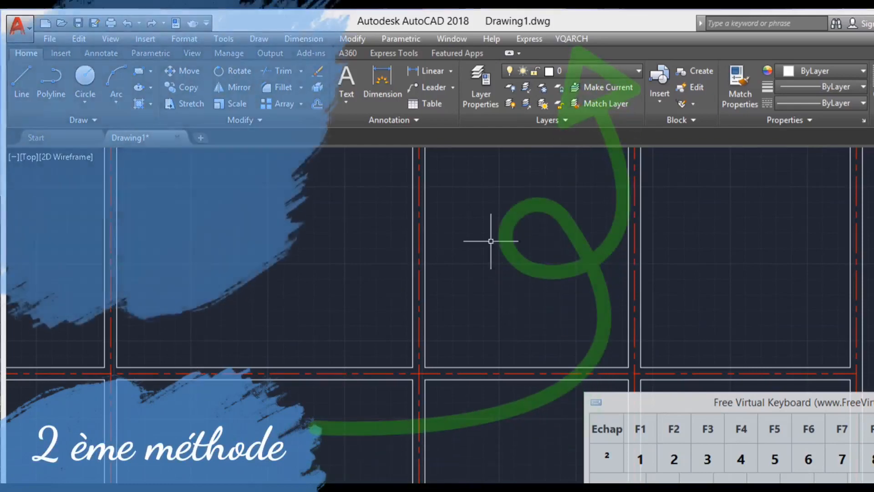
Run YQArch's Wall Offseting with a distance of 1500 and offset the horizontal wall between the first two visible vertical axes upward.
{"action": "left_click", "coordinate": [571, 39]}
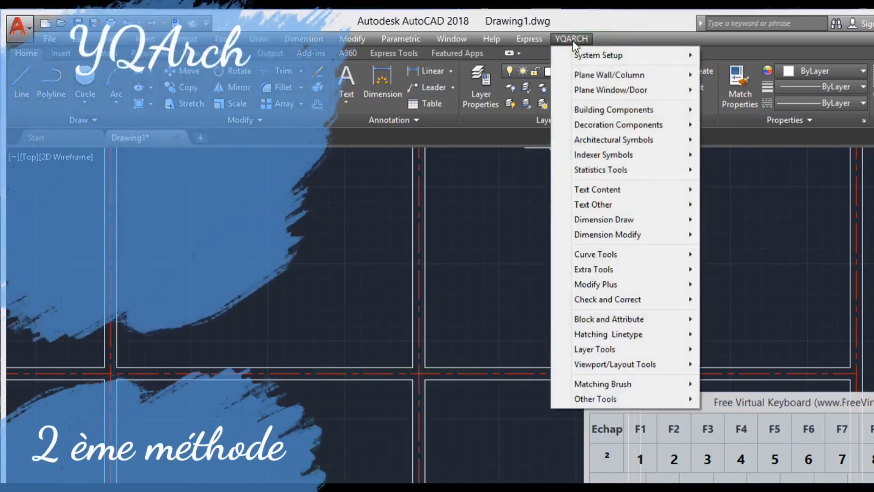
{"action": "mouse_move", "coordinate": [591, 75]}
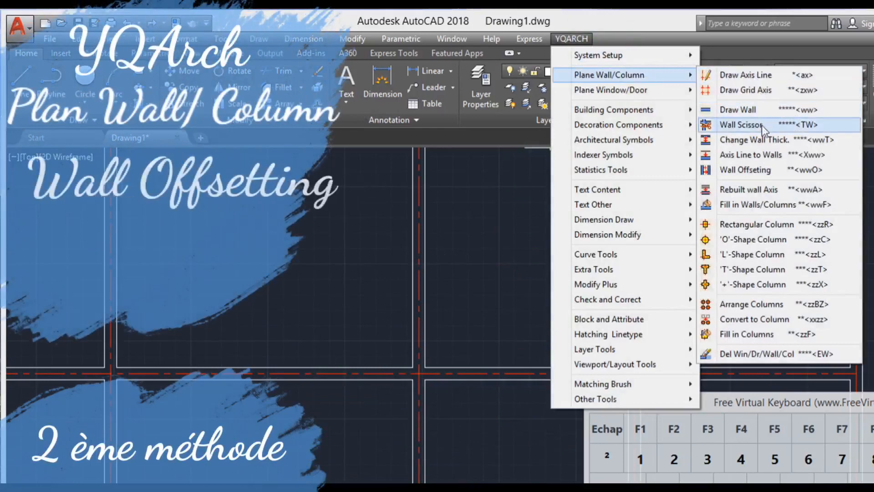
{"action": "left_click", "coordinate": [750, 170]}
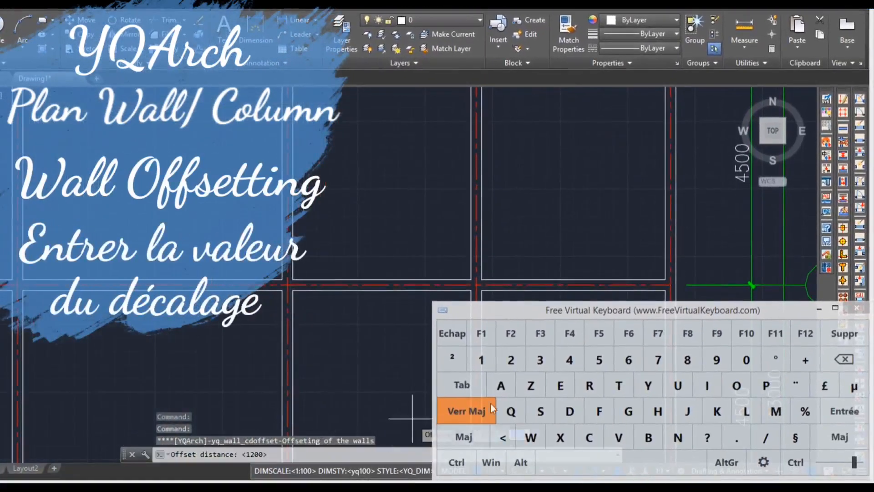
{"action": "left_click", "coordinate": [480, 358]}
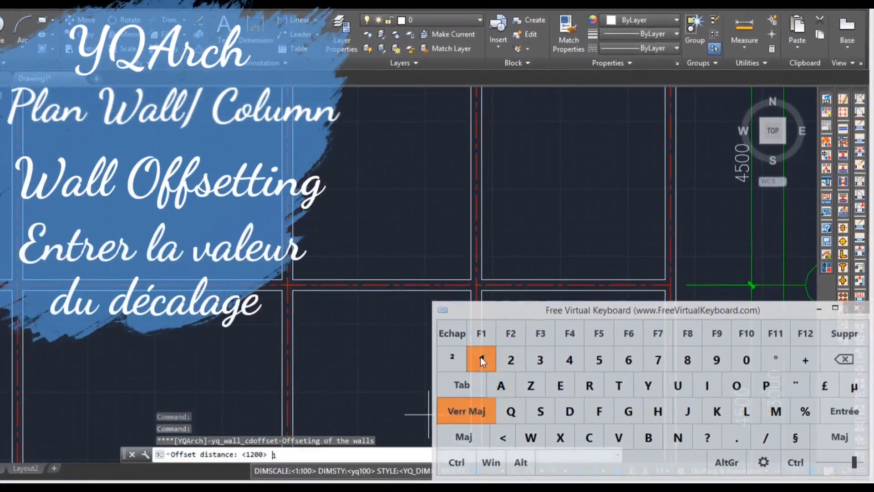
{"action": "left_click", "coordinate": [602, 362]}
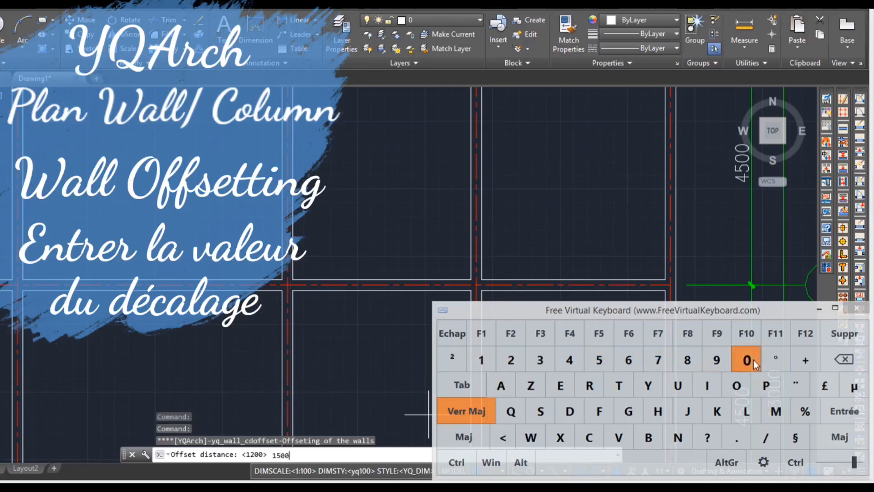
{"action": "left_click", "coordinate": [838, 416]}
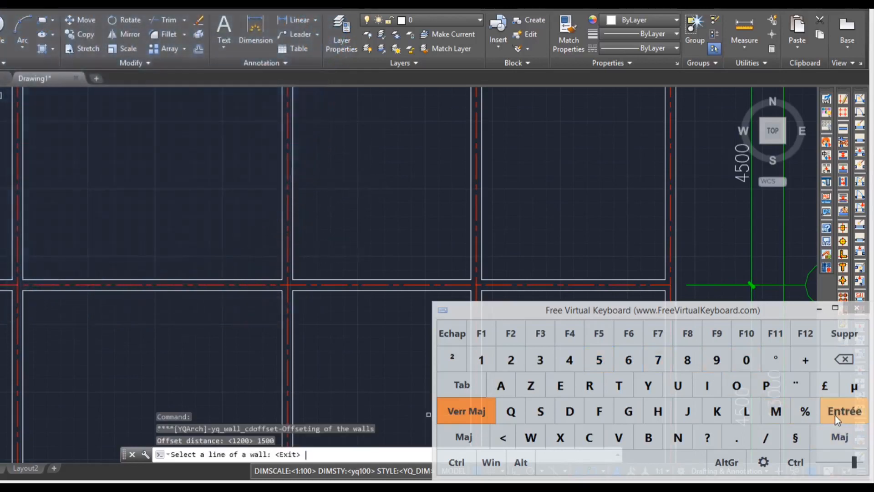
{"action": "left_click", "coordinate": [141, 281]}
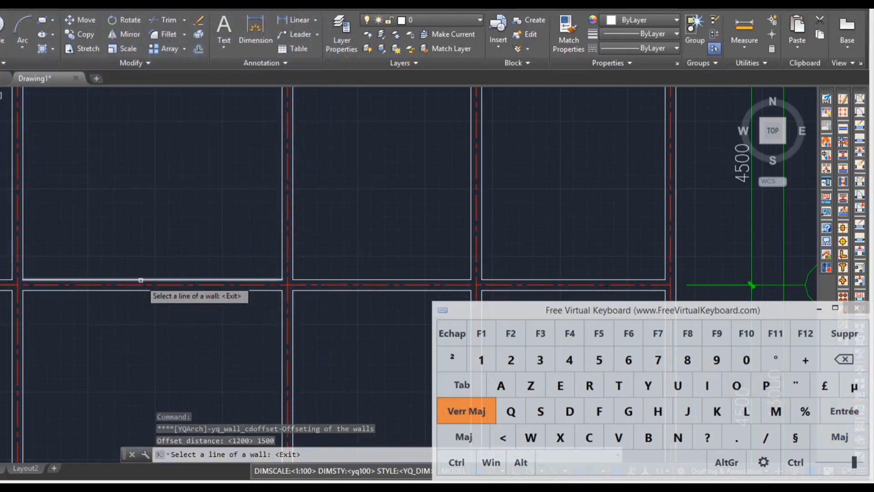
{"action": "left_click", "coordinate": [161, 192]}
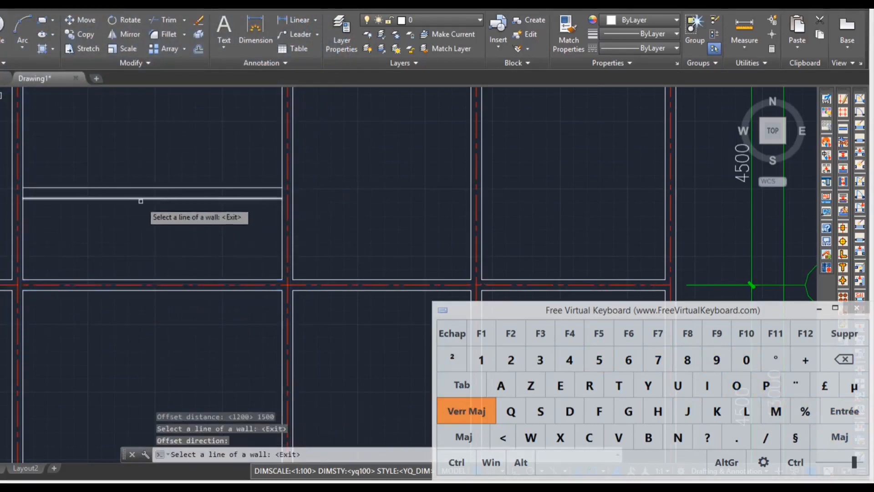
Offset the same horizontal wall 1500 downward and end the wall-offset command.
{"action": "left_click", "coordinate": [165, 290]}
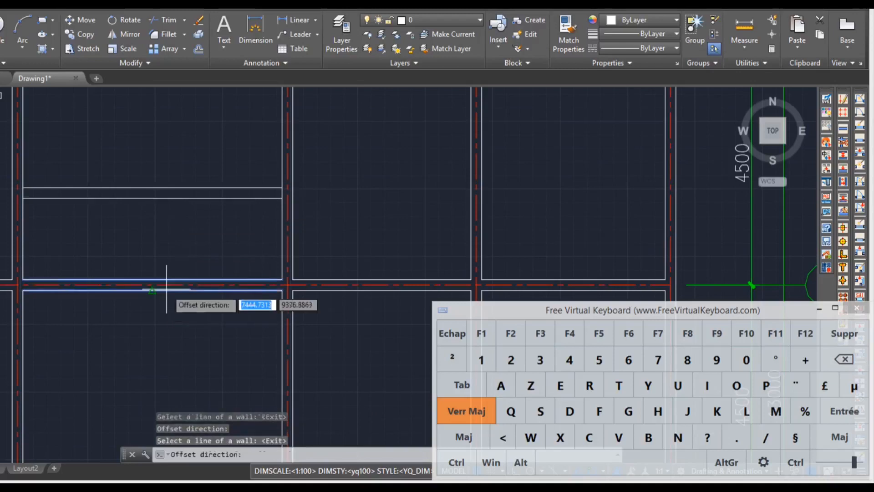
{"action": "left_click", "coordinate": [153, 381]}
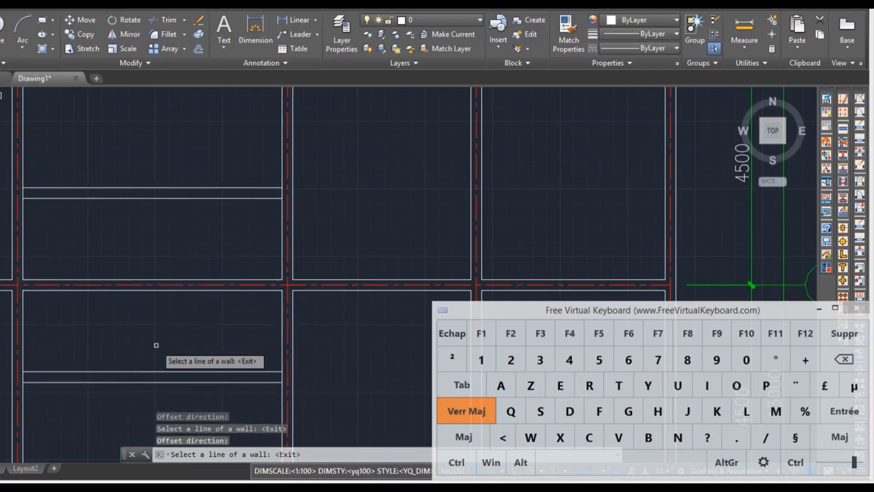
{"action": "key", "text": "Return"}
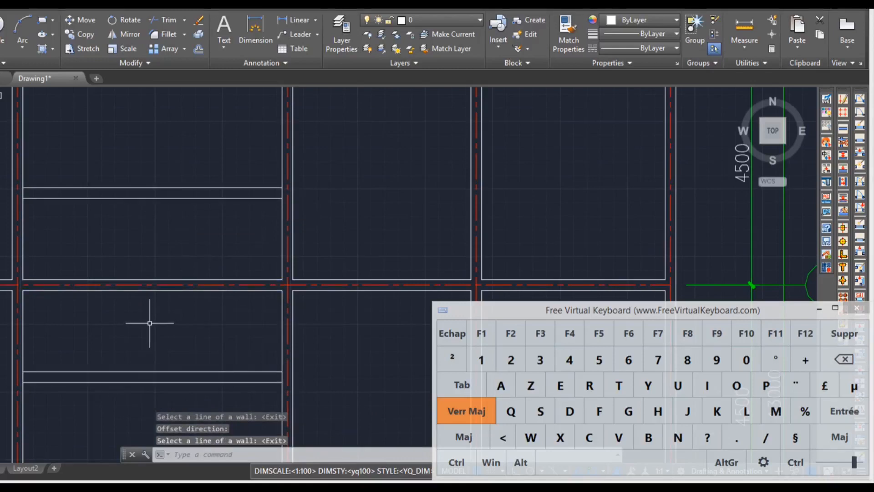
Move the horizontal wall on the axis between the two offset walls straight upward, past the upper offset wall, with ortho mode on.
{"action": "left_click", "coordinate": [146, 280]}
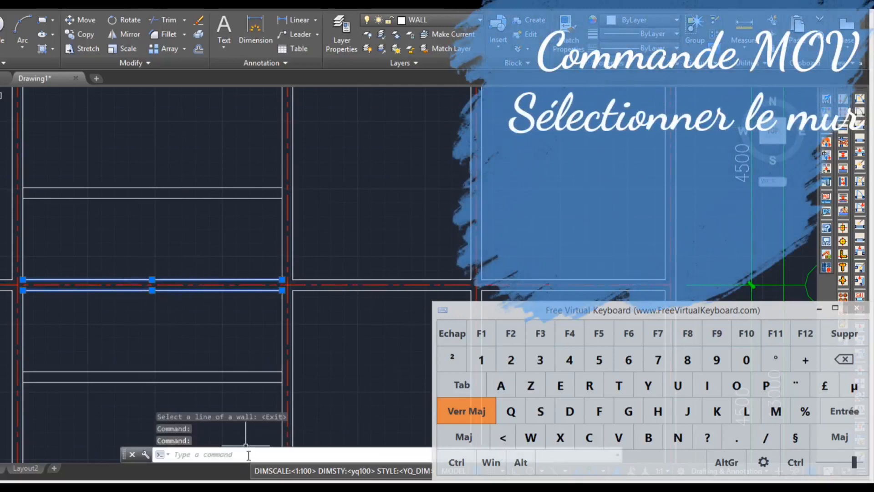
{"action": "left_click", "coordinate": [775, 411]}
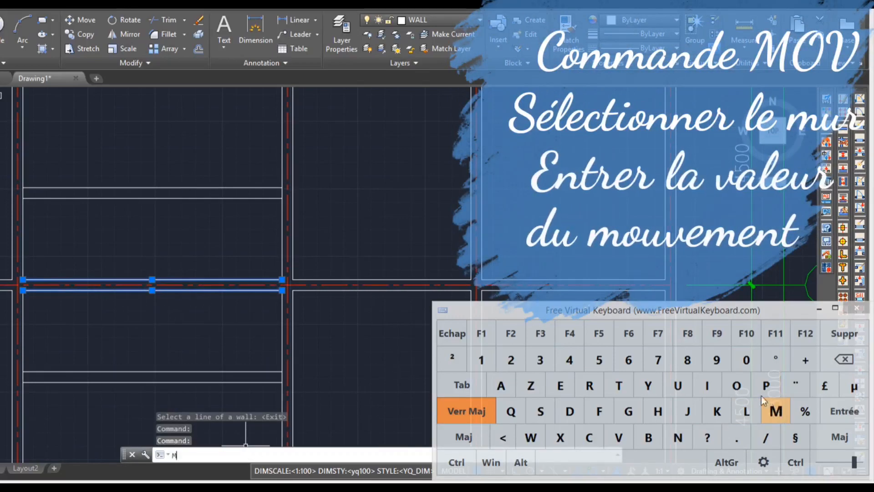
{"action": "left_click", "coordinate": [736, 386]}
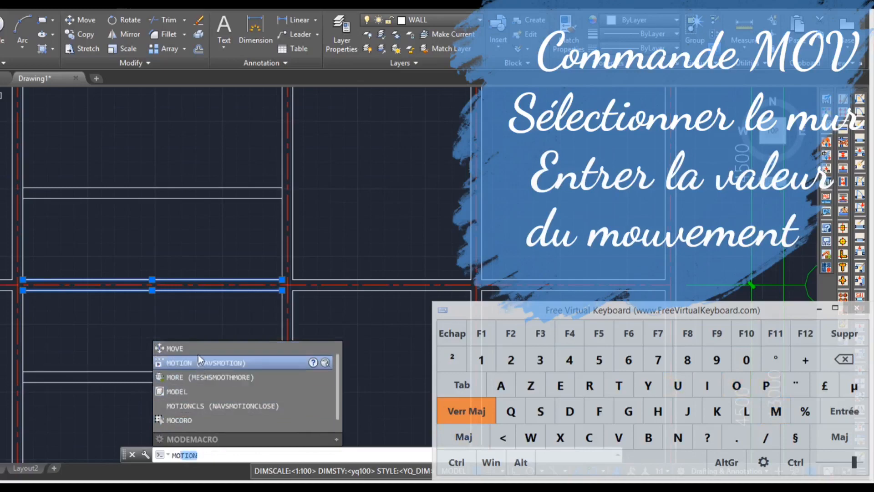
{"action": "left_click", "coordinate": [199, 352]}
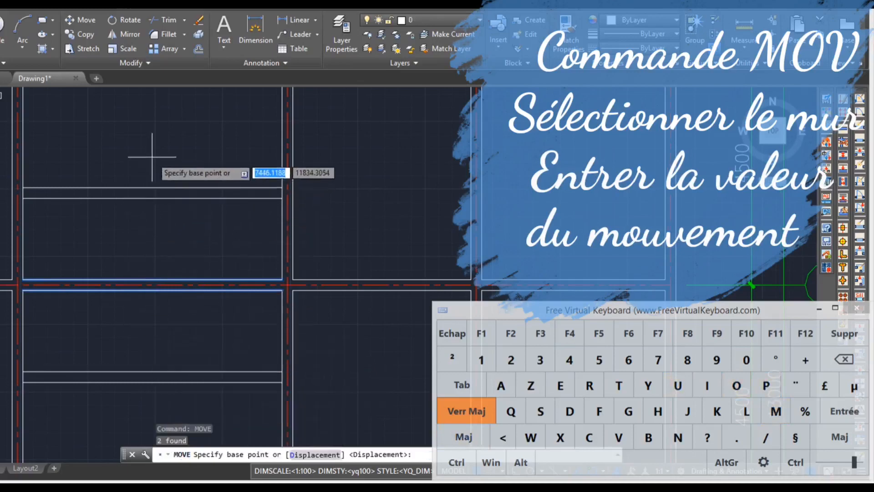
{"action": "left_click", "coordinate": [144, 335]}
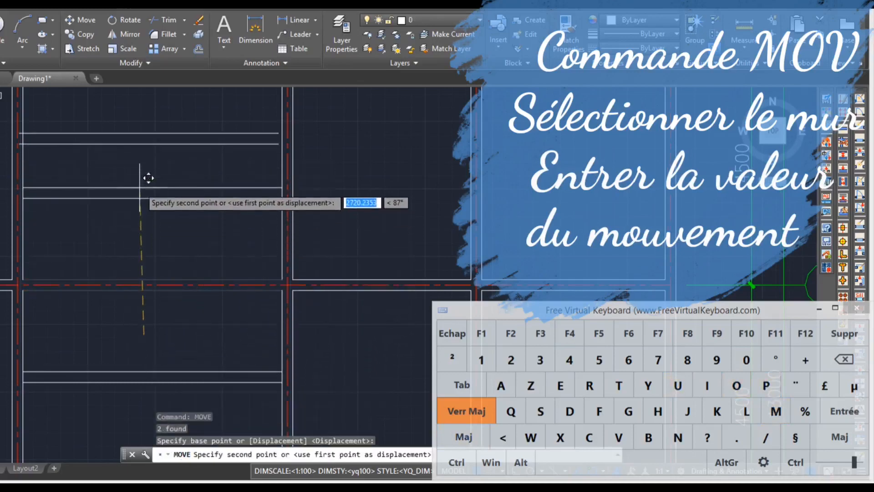
{"action": "left_click", "coordinate": [688, 334]}
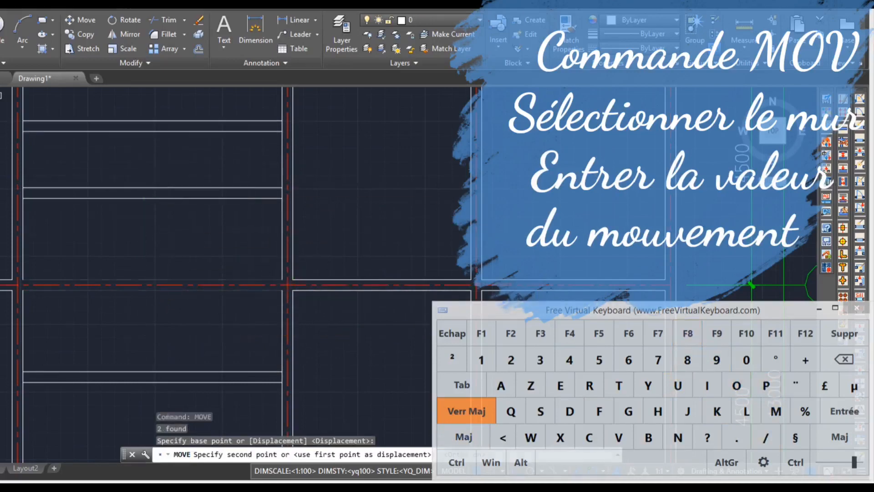
{"action": "left_click", "coordinate": [164, 175]}
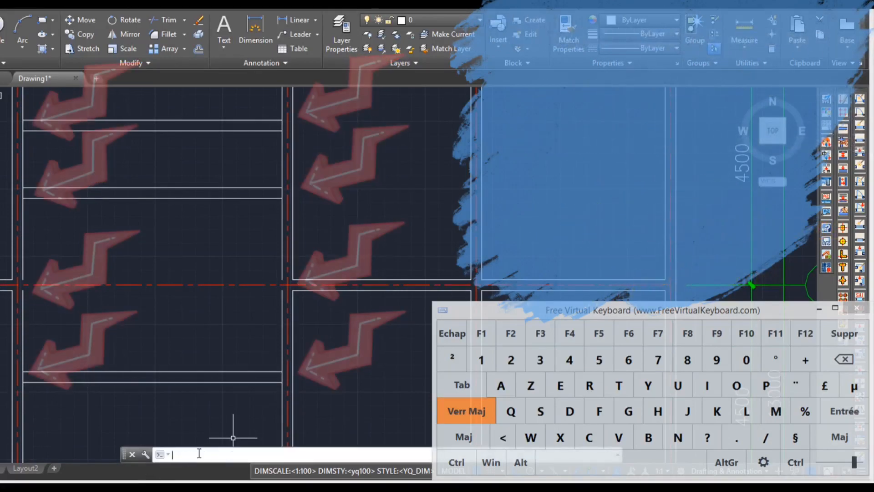
Run the TW command and window the junctions of the three horizontal walls with the left vertical wall to trim them.
{"action": "left_click", "coordinate": [618, 385]}
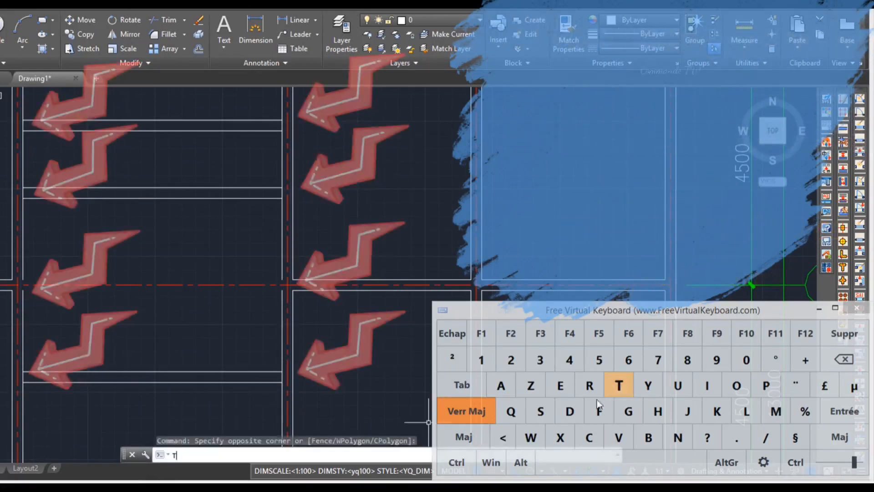
{"action": "left_click", "coordinate": [530, 438]}
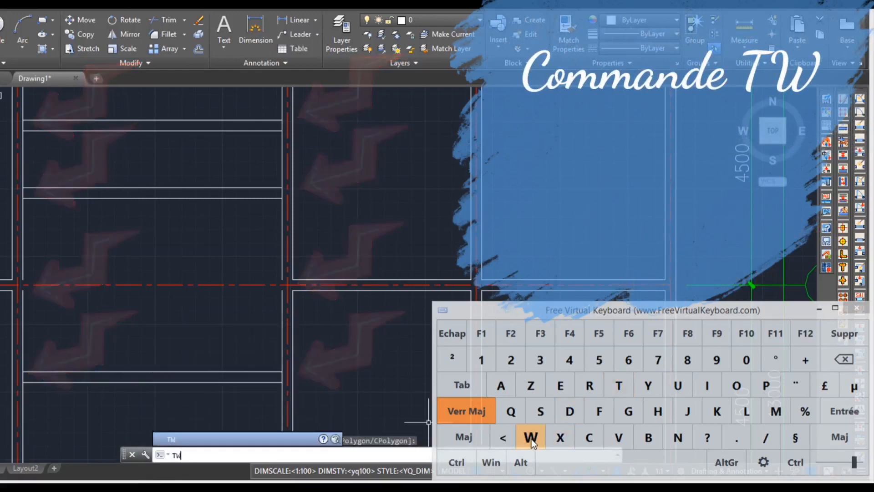
{"action": "left_click", "coordinate": [177, 440]}
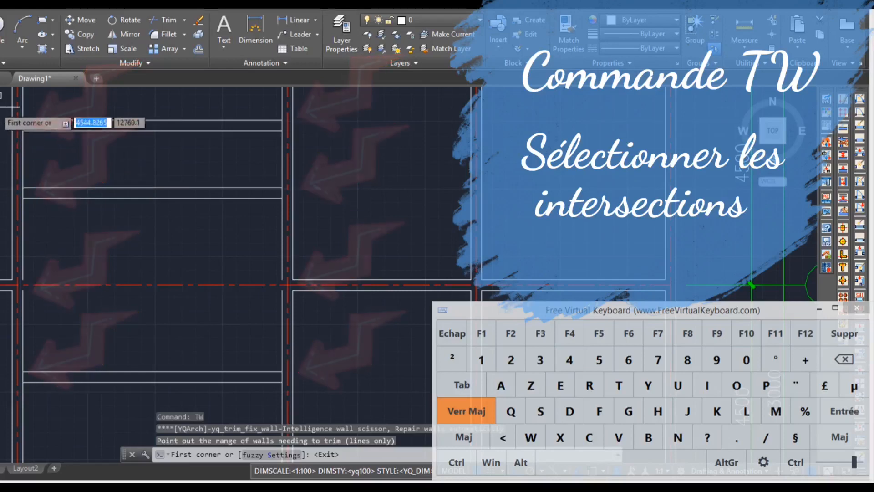
{"action": "left_click", "coordinate": [4, 110]}
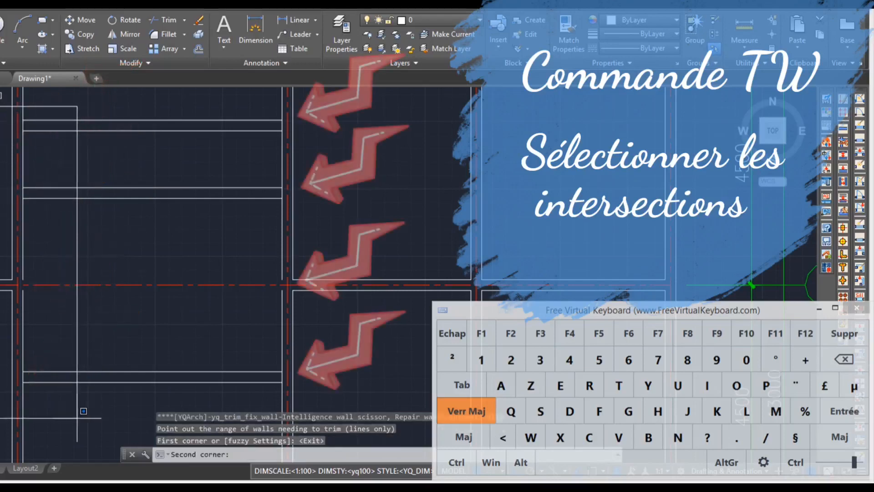
{"action": "left_click", "coordinate": [82, 410]}
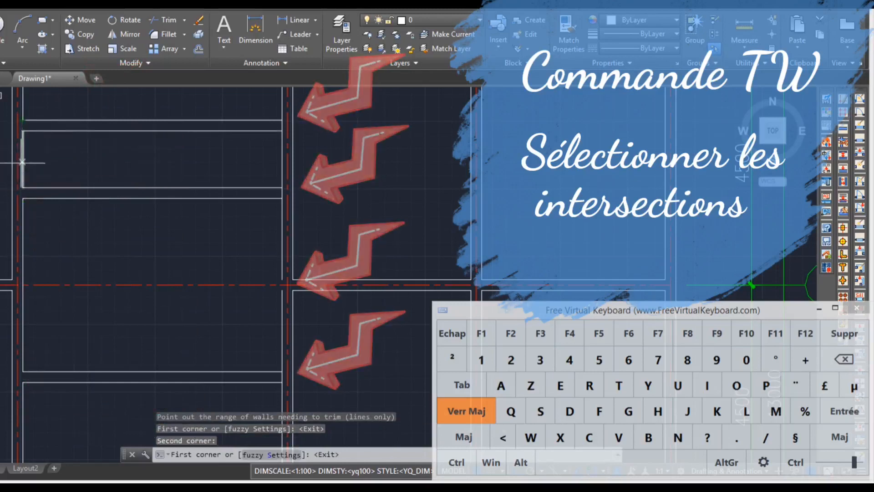
Trim the junctions of the same horizontal walls with the right vertical wall and end the TW command.
{"action": "left_click", "coordinate": [253, 101]}
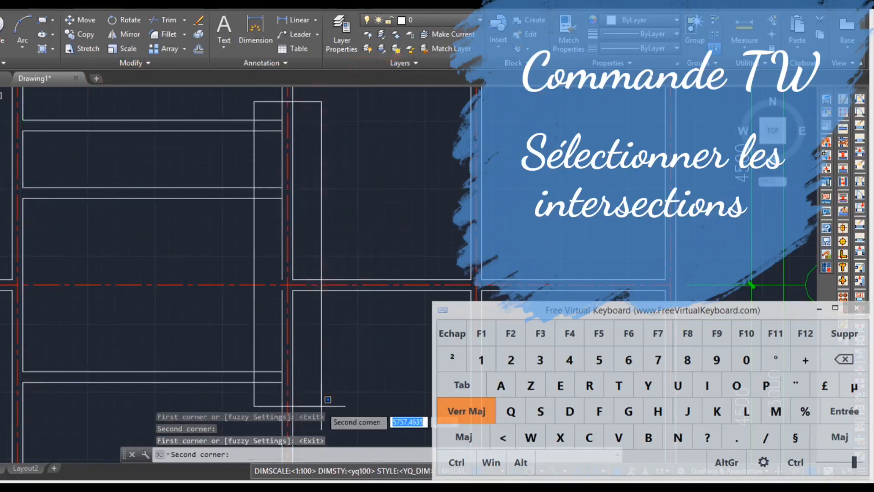
{"action": "left_click", "coordinate": [322, 405]}
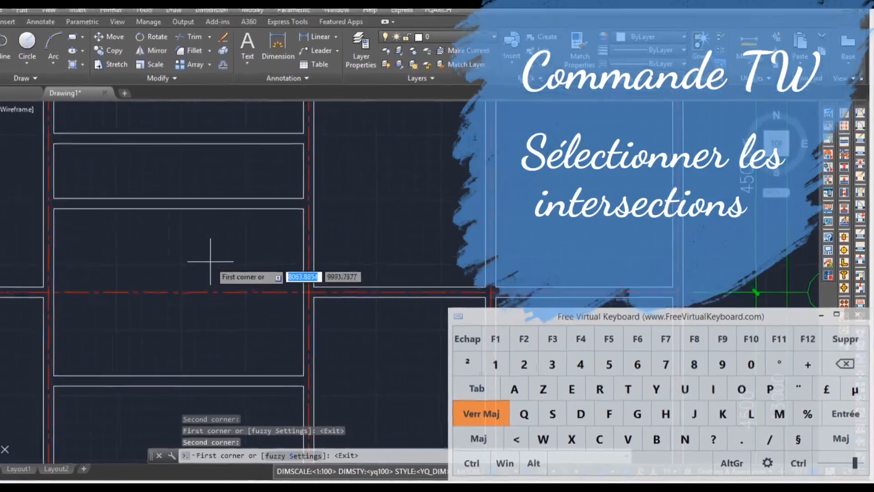
{"action": "right_click", "coordinate": [187, 252]}
{"action": "left_click", "coordinate": [267, 280]}
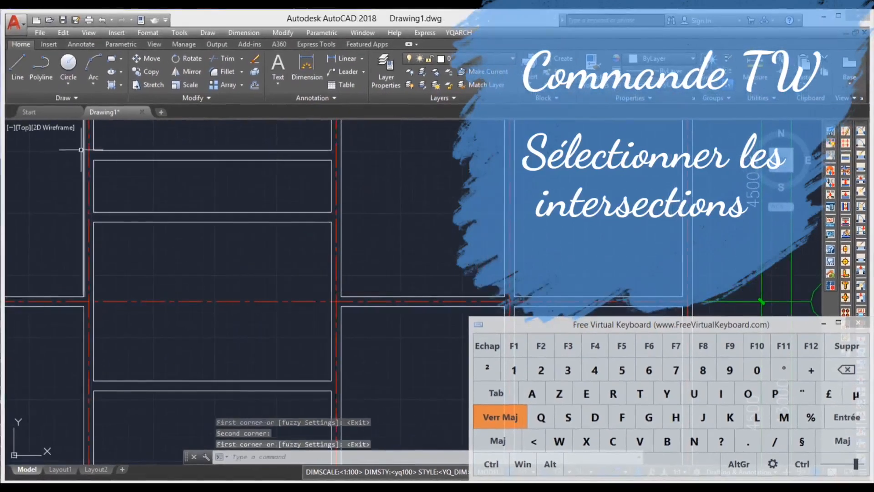
Examine the trimmed wall junctions along both vertical walls up close, and the overall floor plan.
{"action": "scroll", "coordinate": [121, 155], "scroll_direction": "up", "scroll_amount": 4}
{"action": "scroll", "coordinate": [105, 154], "scroll_direction": "down", "scroll_amount": 4}
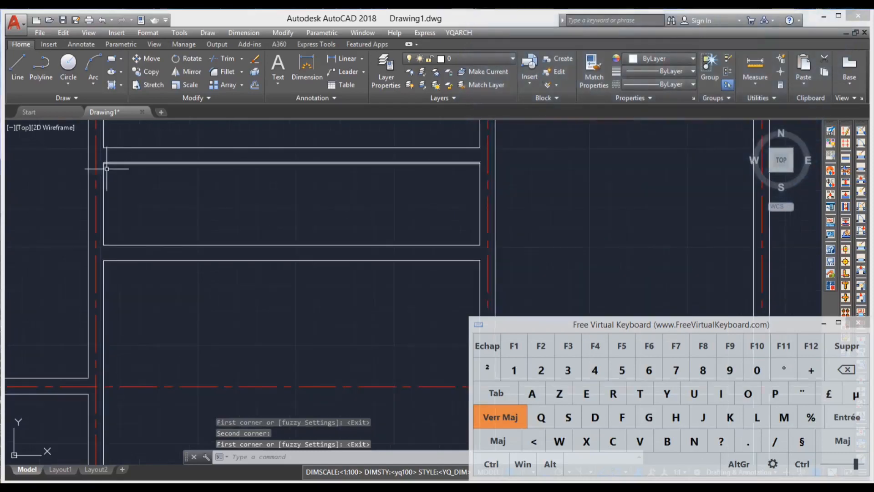
{"action": "scroll", "coordinate": [108, 269], "scroll_direction": "up", "scroll_amount": 4}
{"action": "scroll", "coordinate": [127, 185], "scroll_direction": "down", "scroll_amount": 5}
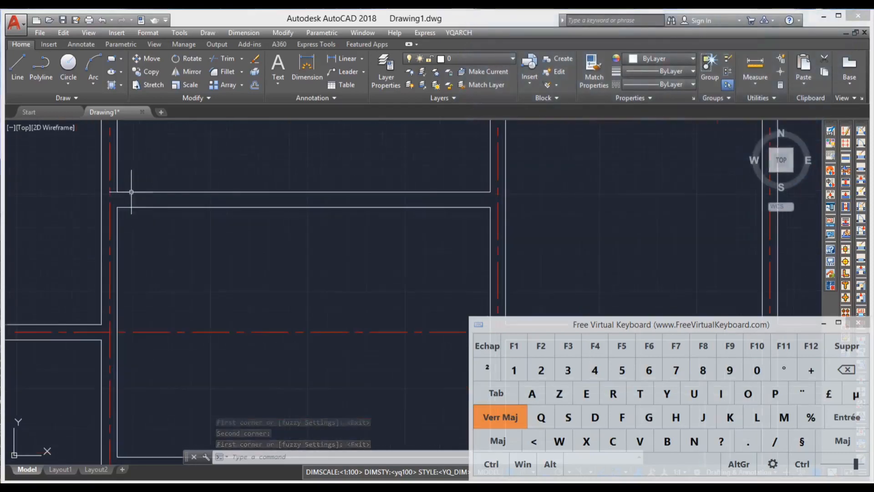
{"action": "scroll", "coordinate": [136, 355], "scroll_direction": "up", "scroll_amount": 5}
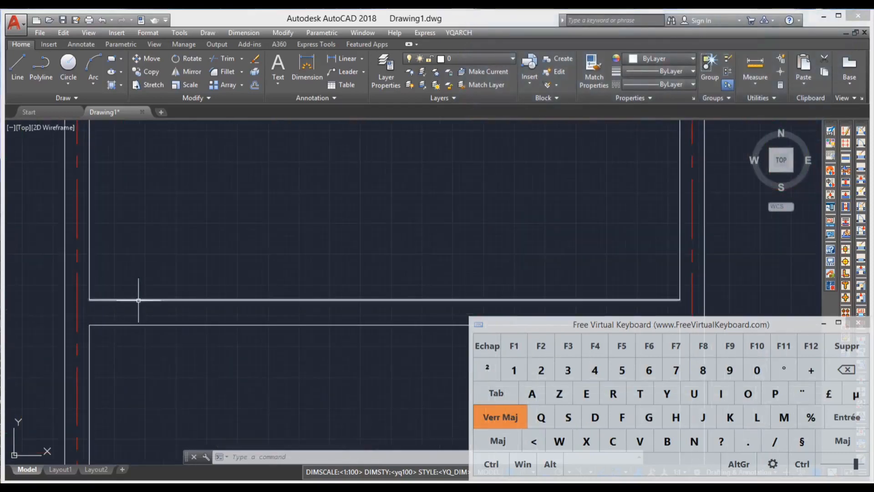
{"action": "scroll", "coordinate": [113, 309], "scroll_direction": "down", "scroll_amount": 3}
{"action": "scroll", "coordinate": [264, 218], "scroll_direction": "up", "scroll_amount": 2}
{"action": "scroll", "coordinate": [216, 181], "scroll_direction": "up", "scroll_amount": 2}
{"action": "scroll", "coordinate": [231, 177], "scroll_direction": "up", "scroll_amount": 2}
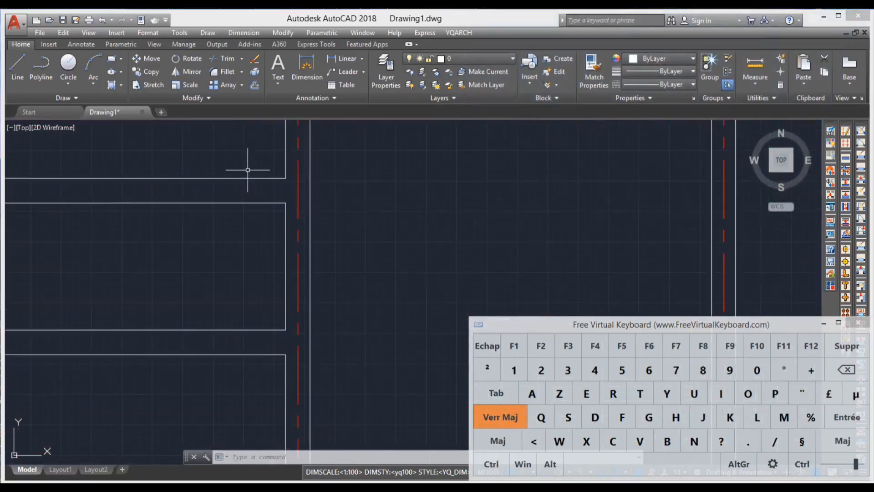
{"action": "scroll", "coordinate": [241, 181], "scroll_direction": "down", "scroll_amount": 3}
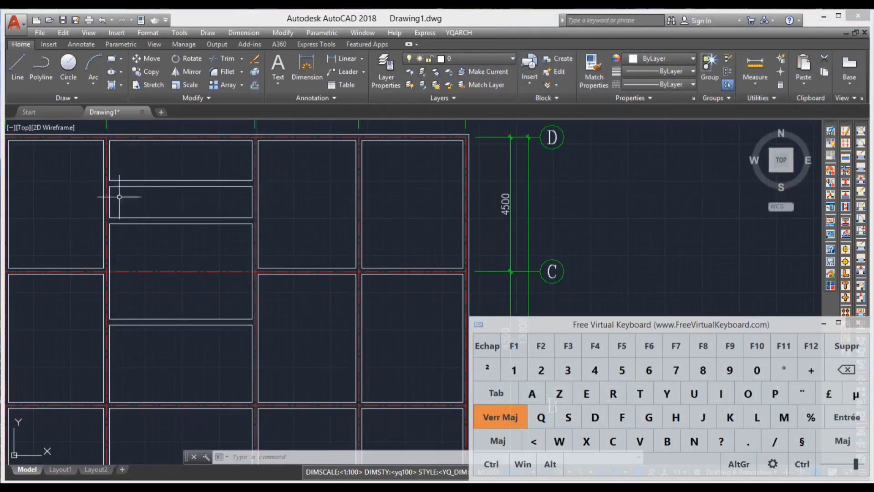
Undo the wall junction trims made with TW.
{"action": "left_click", "coordinate": [103, 20]}
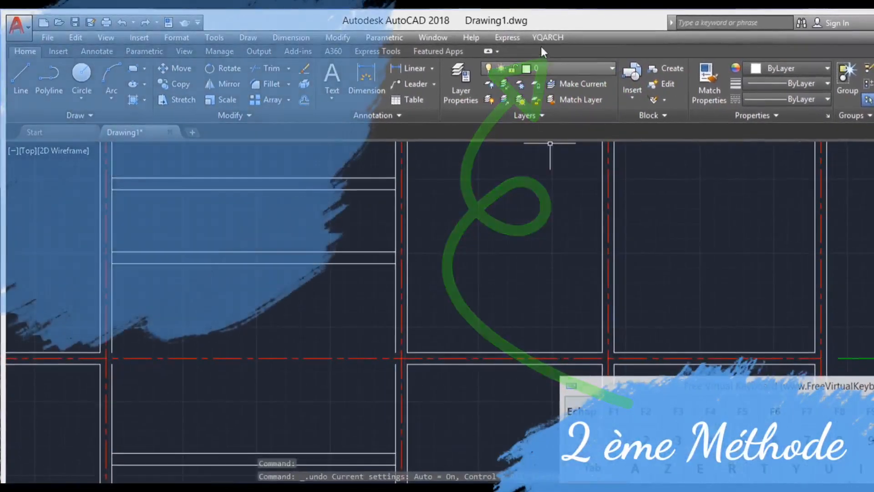
Trim the horizontal walls' junctions with both vertical walls using YQArch's Wall Scissor, end the command and minimize the virtual keyboard.
{"action": "left_click", "coordinate": [546, 38]}
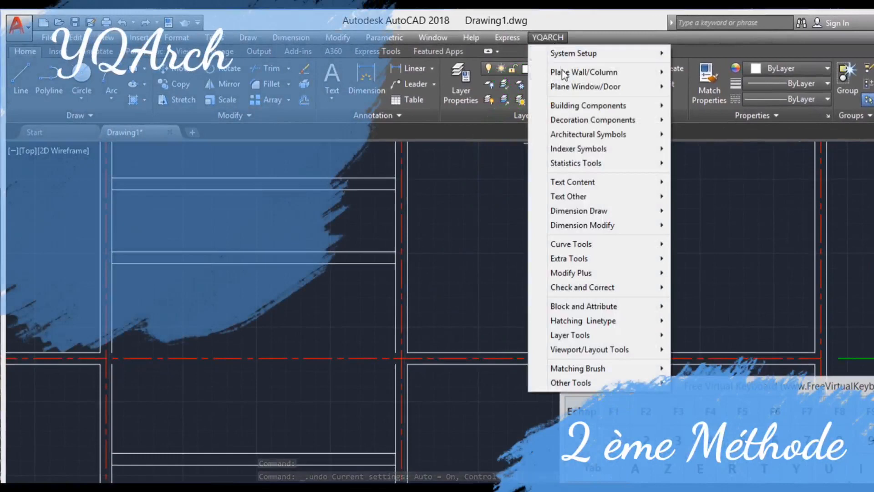
{"action": "mouse_move", "coordinate": [578, 107]}
{"action": "mouse_move", "coordinate": [589, 70]}
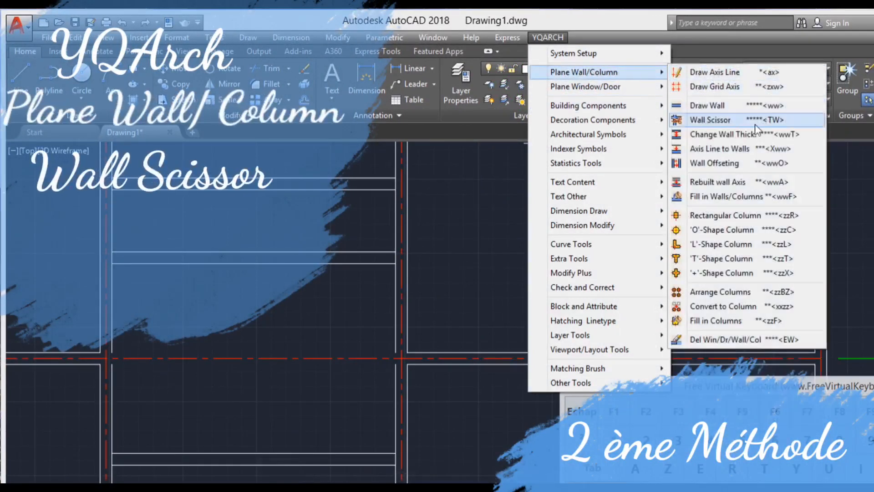
{"action": "left_click", "coordinate": [731, 119]}
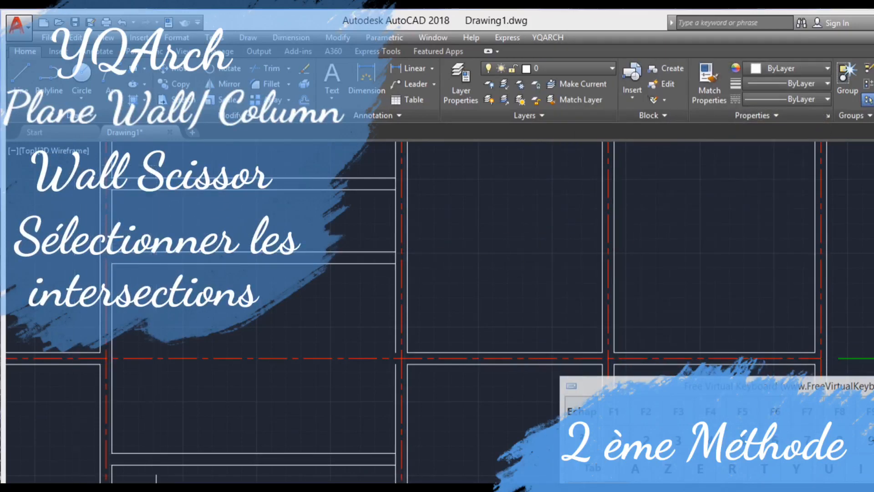
{"action": "left_click", "coordinate": [373, 158]}
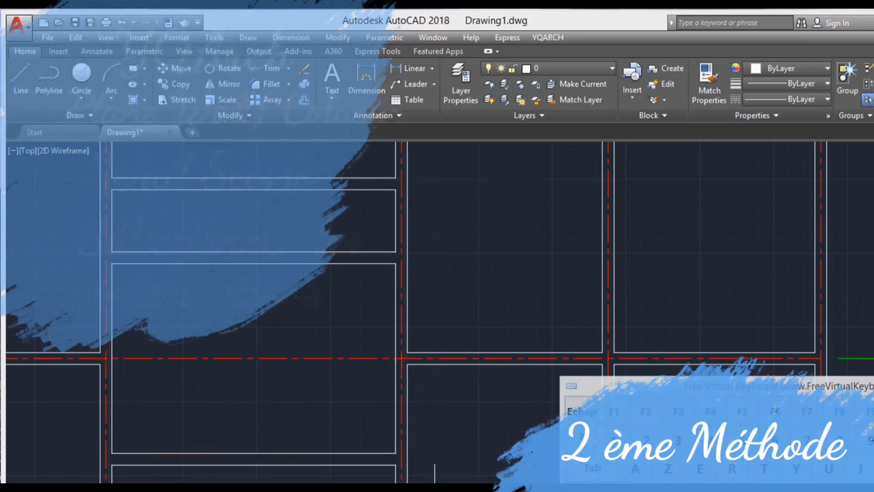
{"action": "right_click", "coordinate": [321, 339]}
{"action": "left_click", "coordinate": [345, 339]}
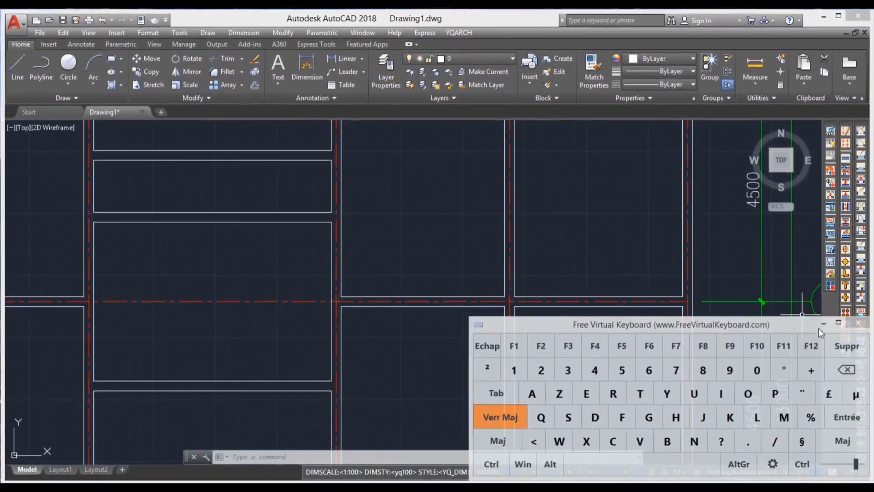
{"action": "left_click", "coordinate": [823, 323]}
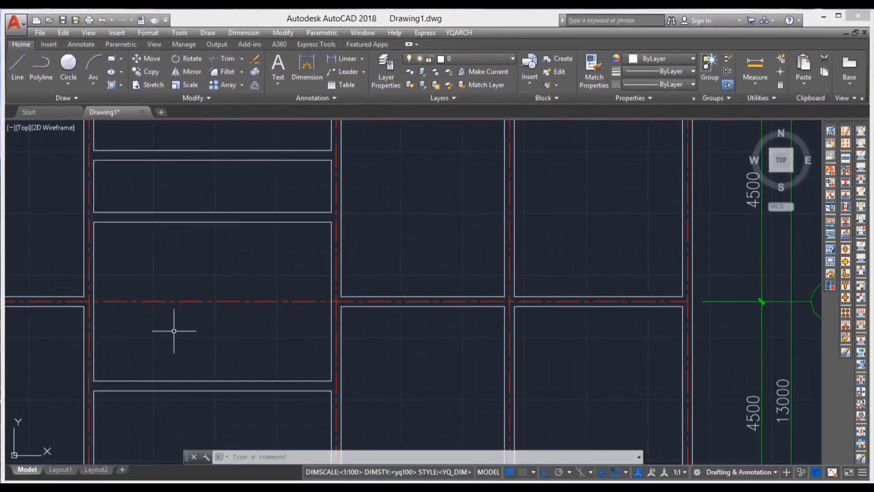